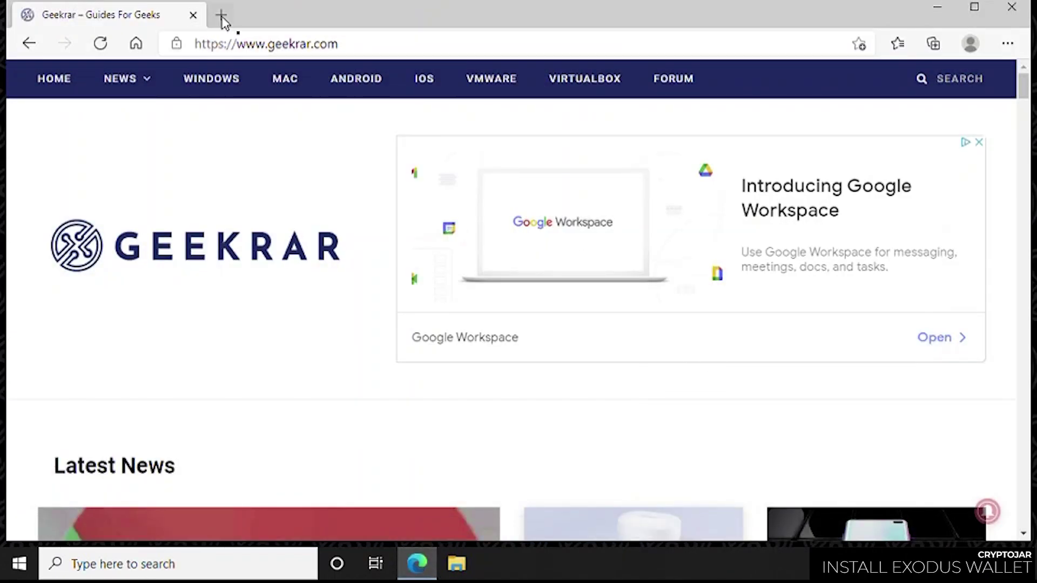
Step: Search Google for 'exodus' in a new tab and open the exodus.com result
click(221, 15)
text(go)
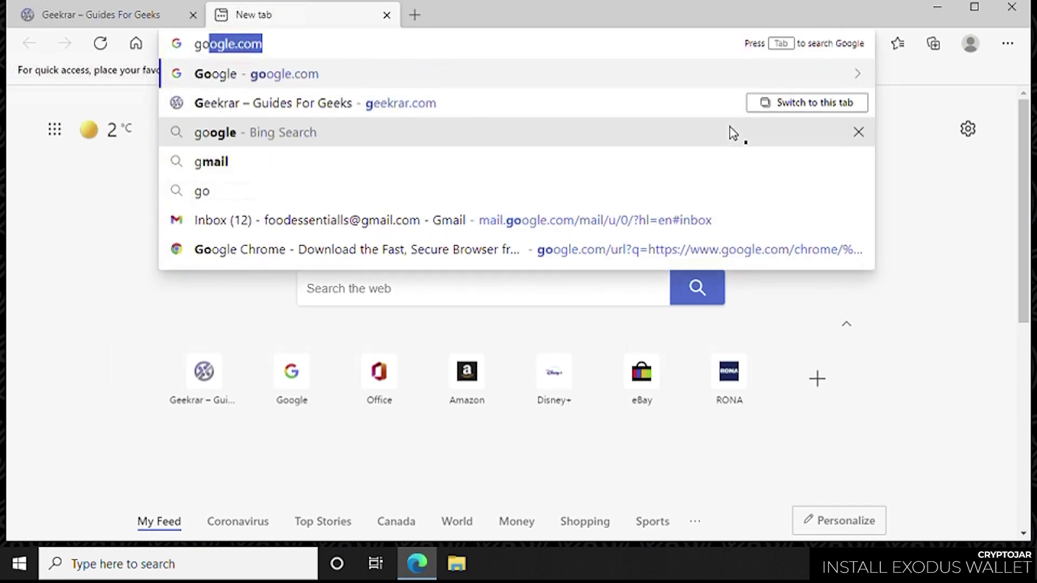
key(Return)
text(exodus)
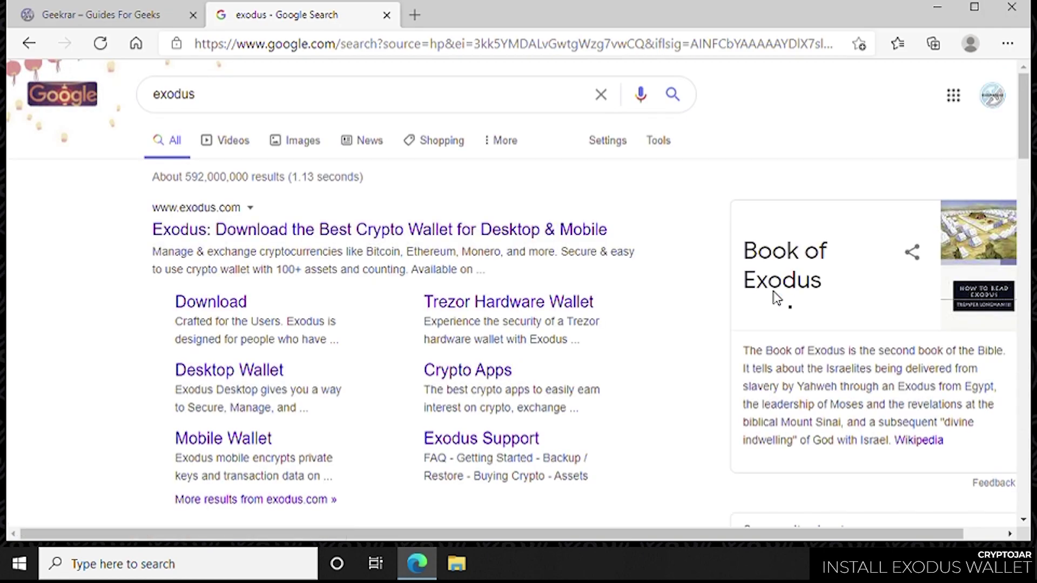
click(348, 236)
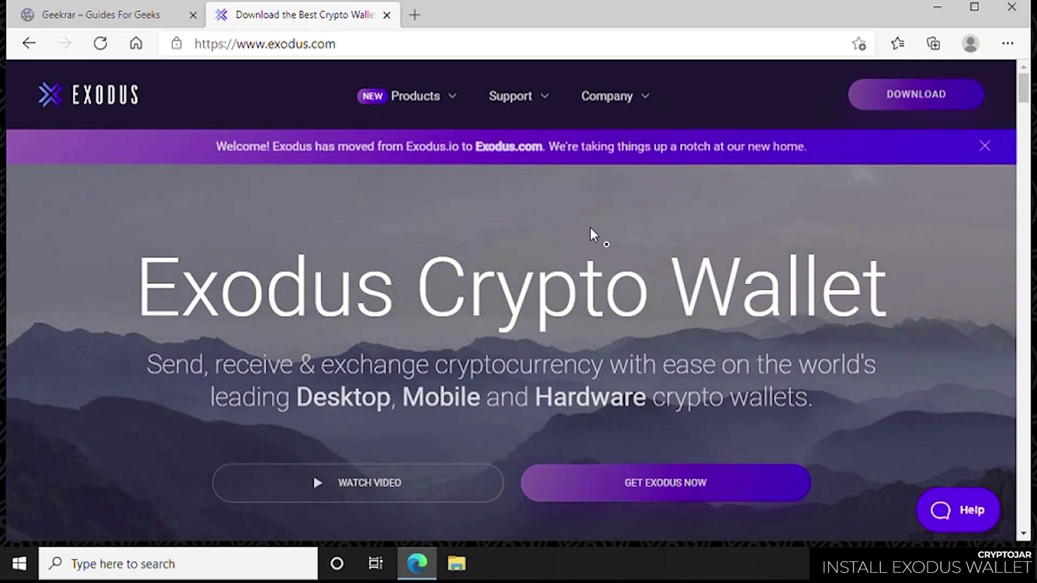
Step: Download the Exodus 21.2.26 Windows installer (exodus-windows-x64-21.2.26.exe) and run it
click(932, 93)
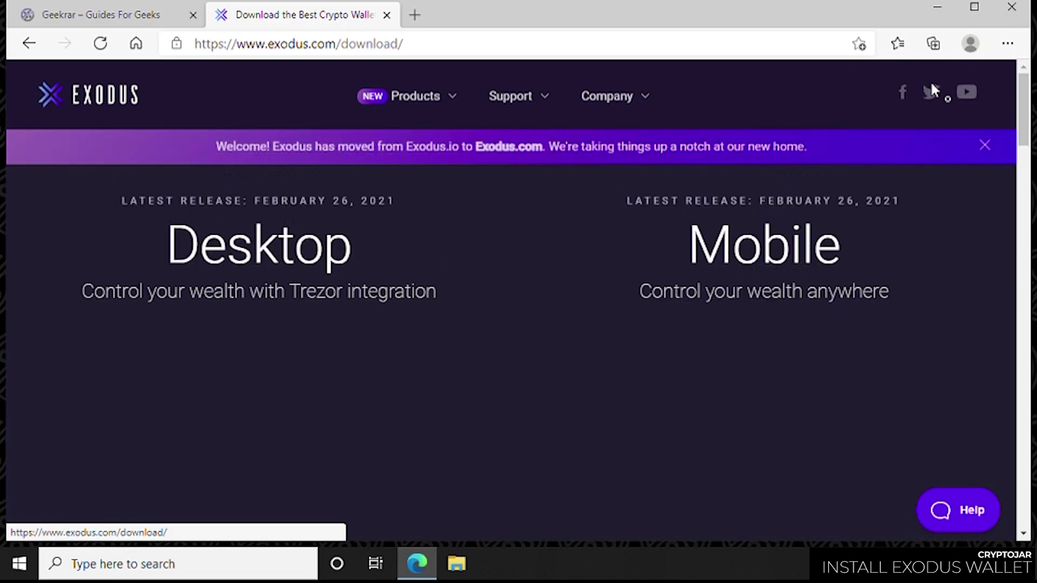
drag(1023, 132, 1031, 162)
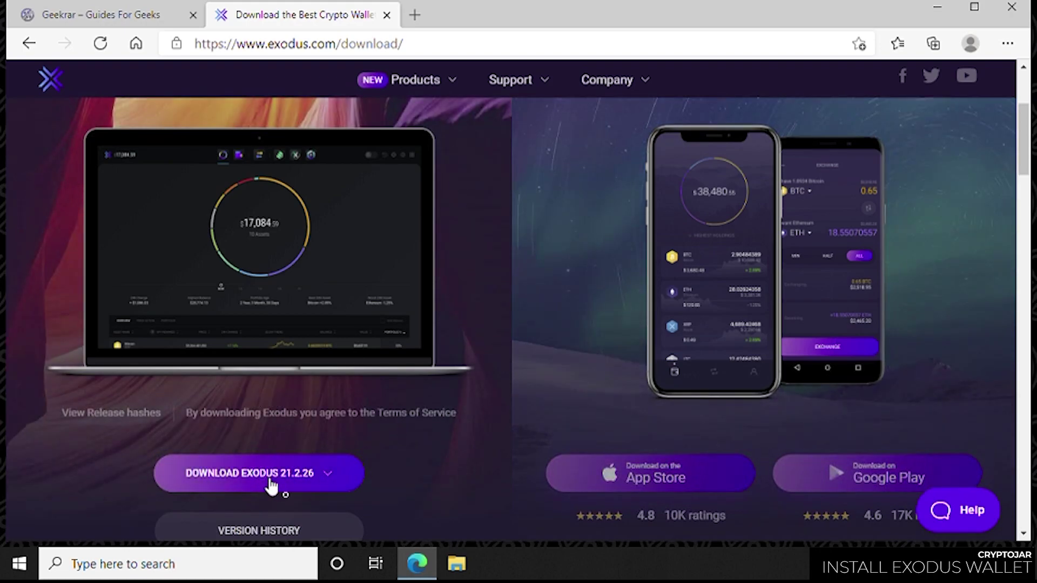
click(324, 473)
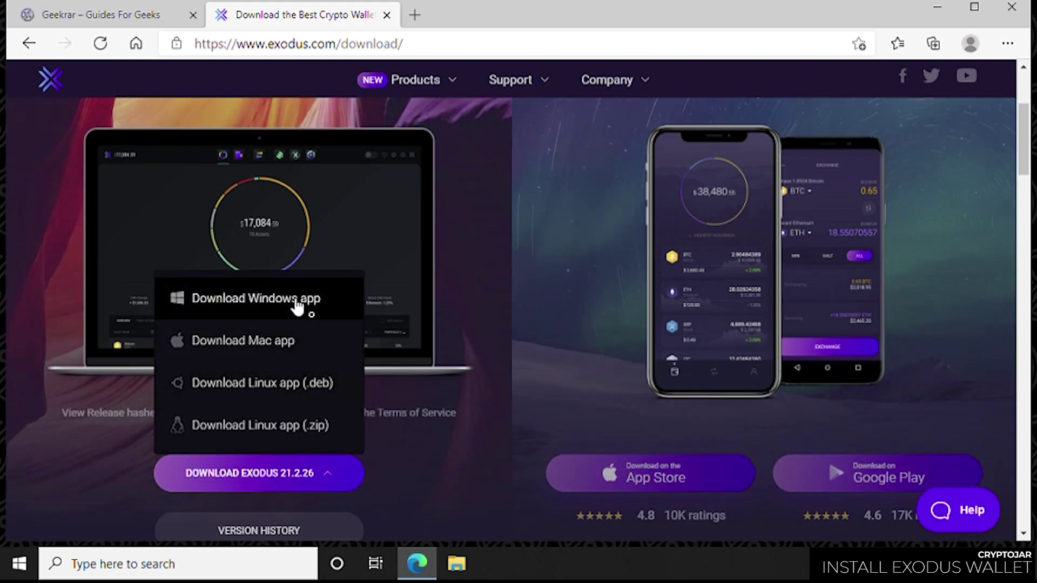
click(298, 305)
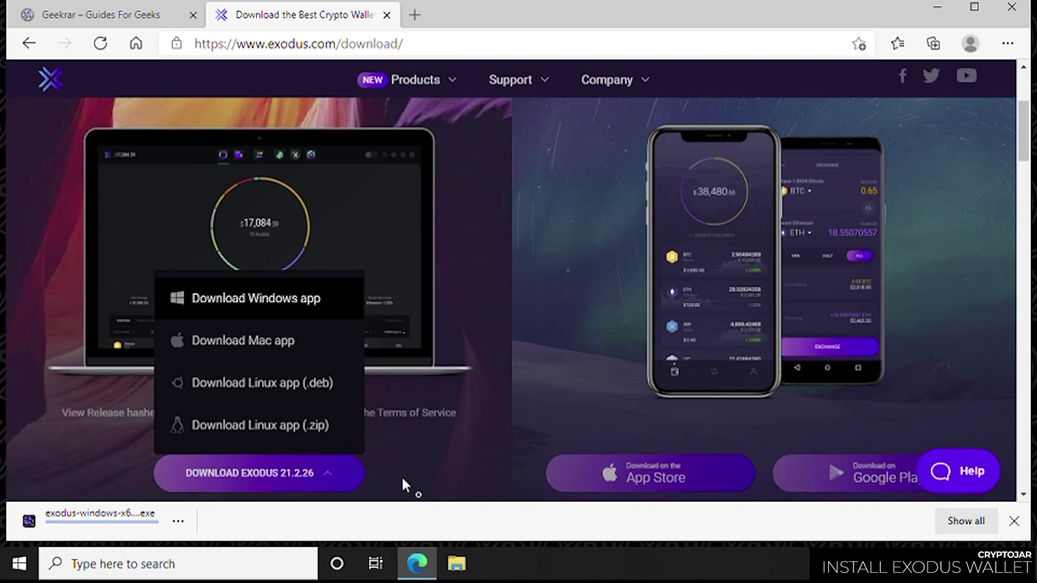
click(98, 533)
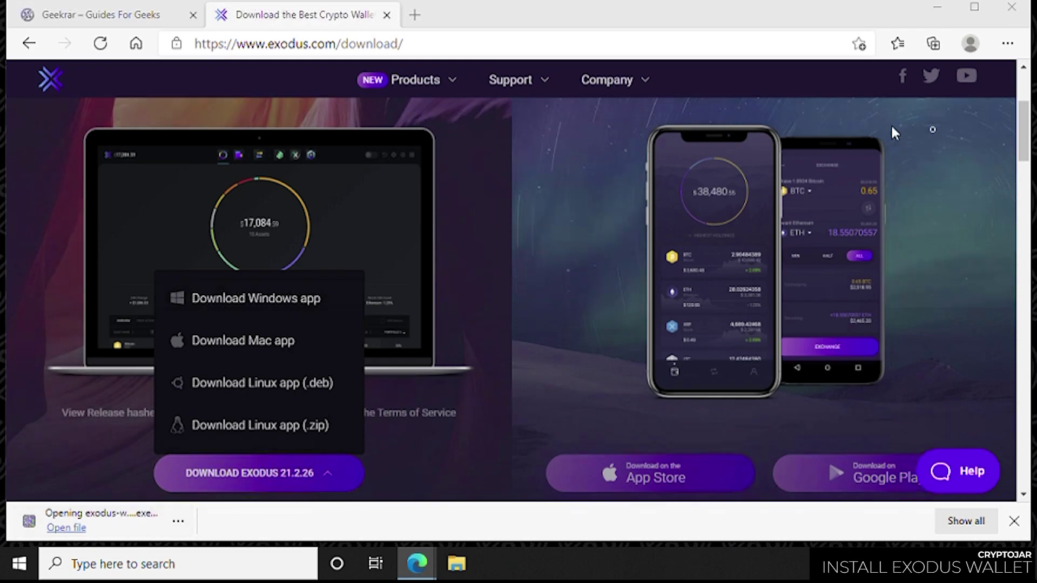
Step: Minimize the browser and acknowledge the Exodus Installed notice when setup completes
click(937, 7)
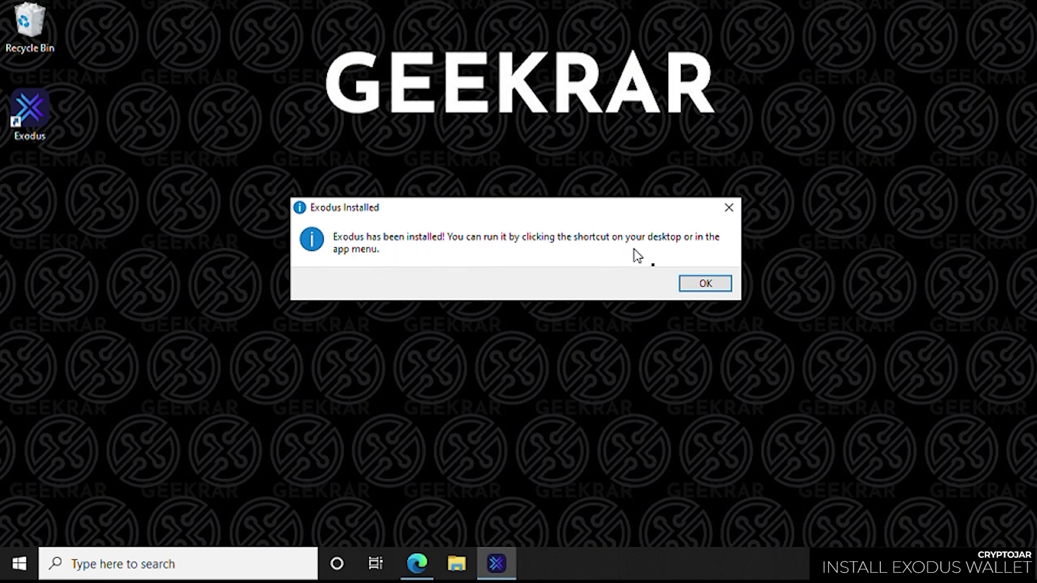
click(725, 291)
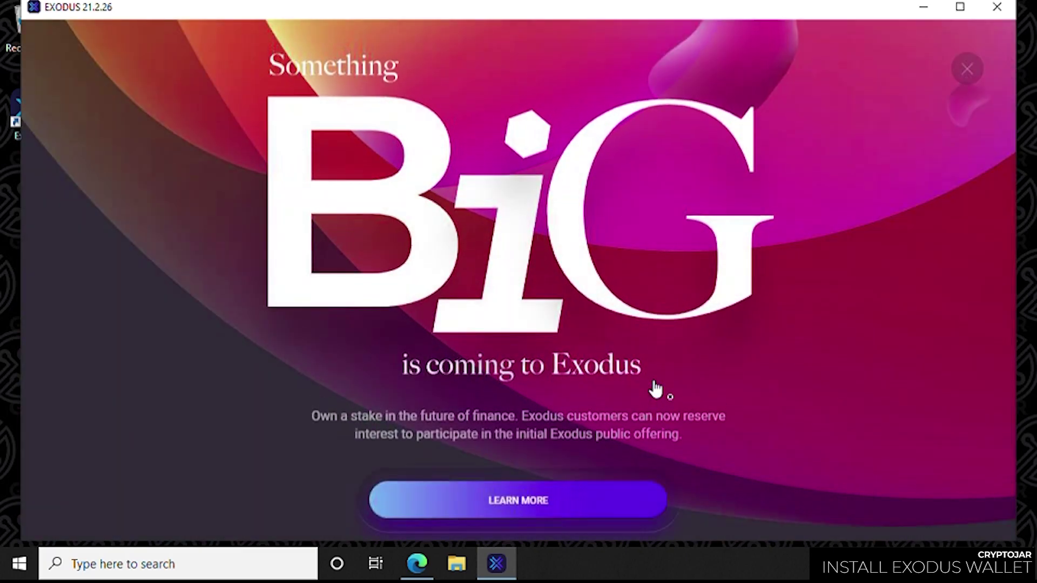
Step: Close the promo, look over the Wallet, Exchange and Shares sections, and return to the Welcome home
click(969, 70)
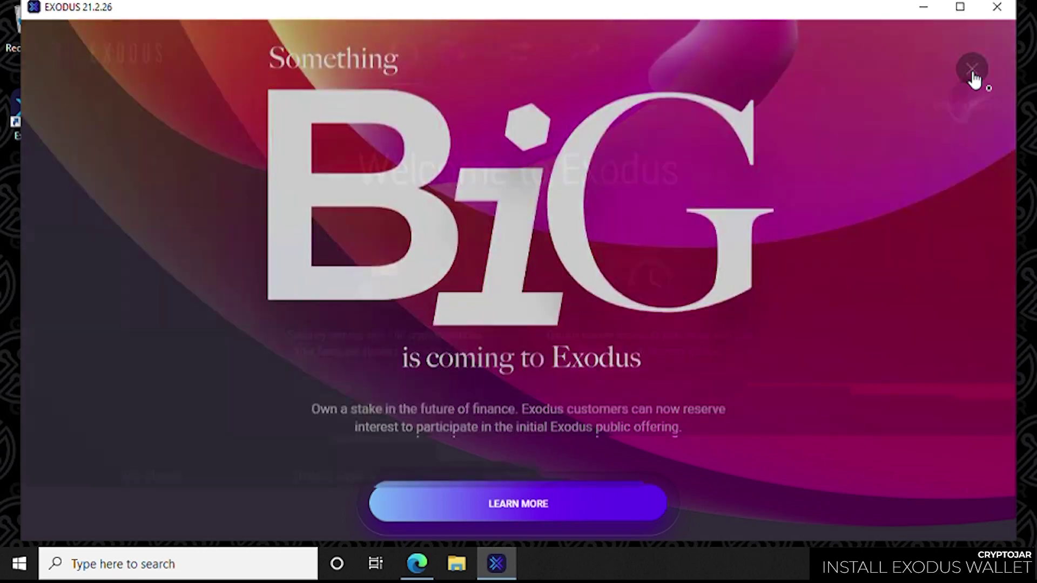
click(449, 64)
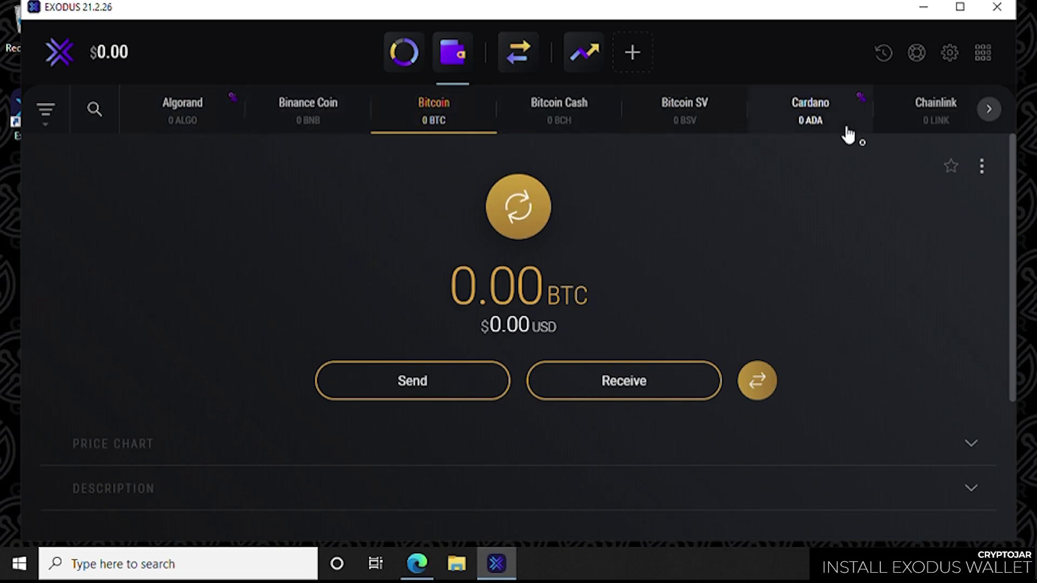
click(519, 64)
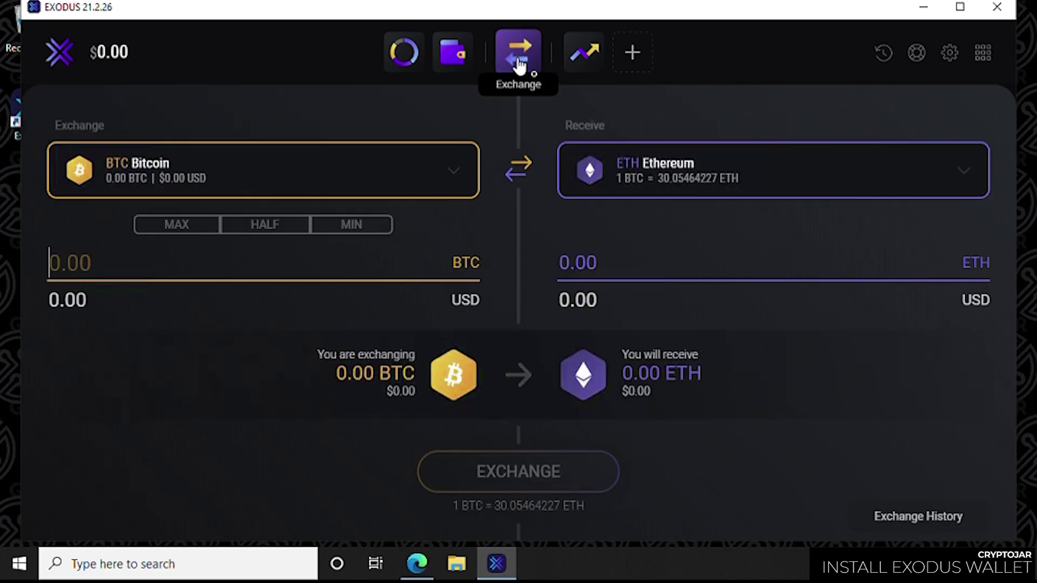
click(586, 54)
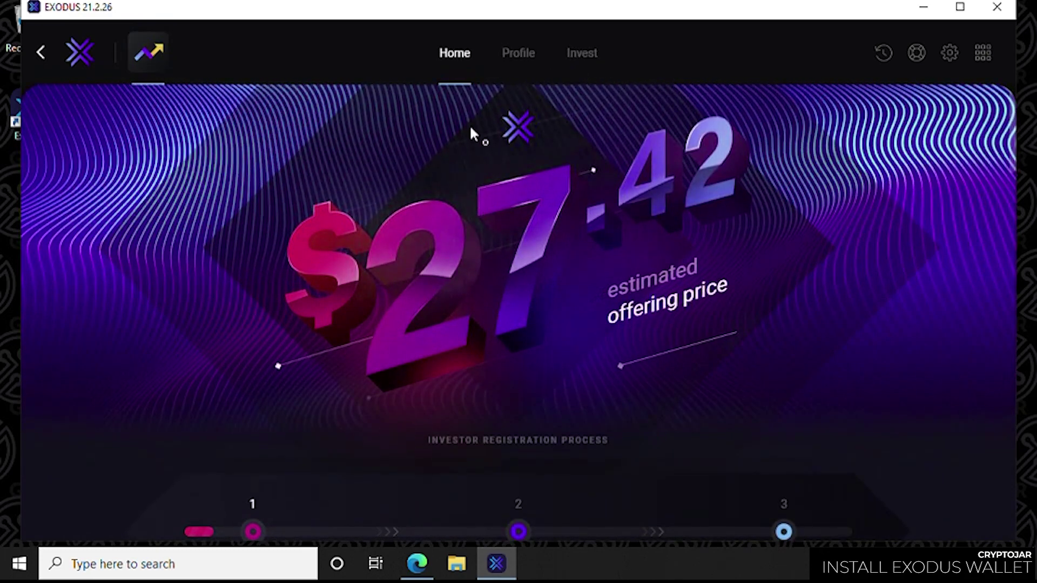
click(79, 53)
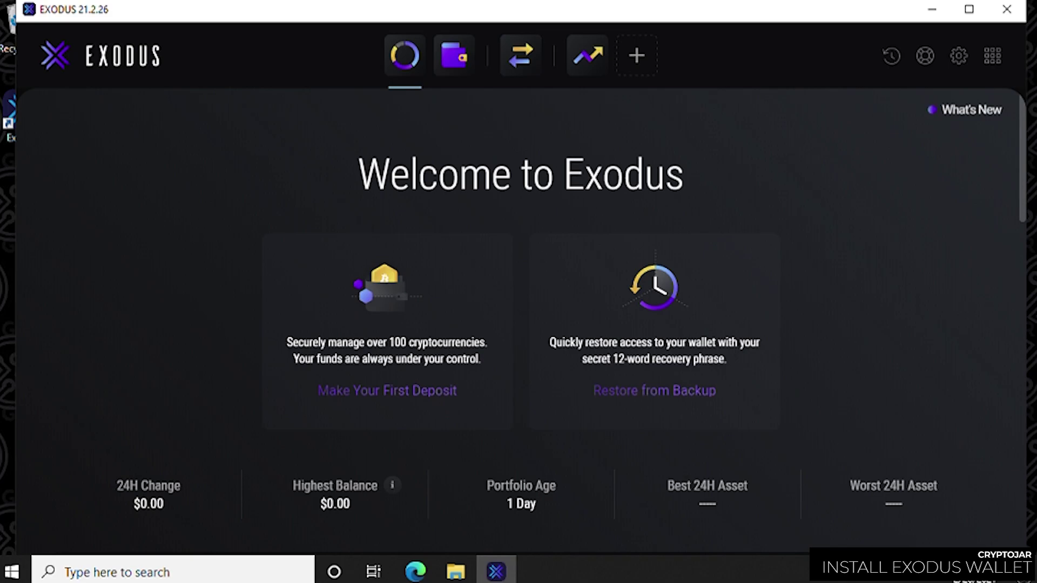
Step: Maximize Exodus, start Settings > Backup, and paste and confirm a new wallet password
click(969, 9)
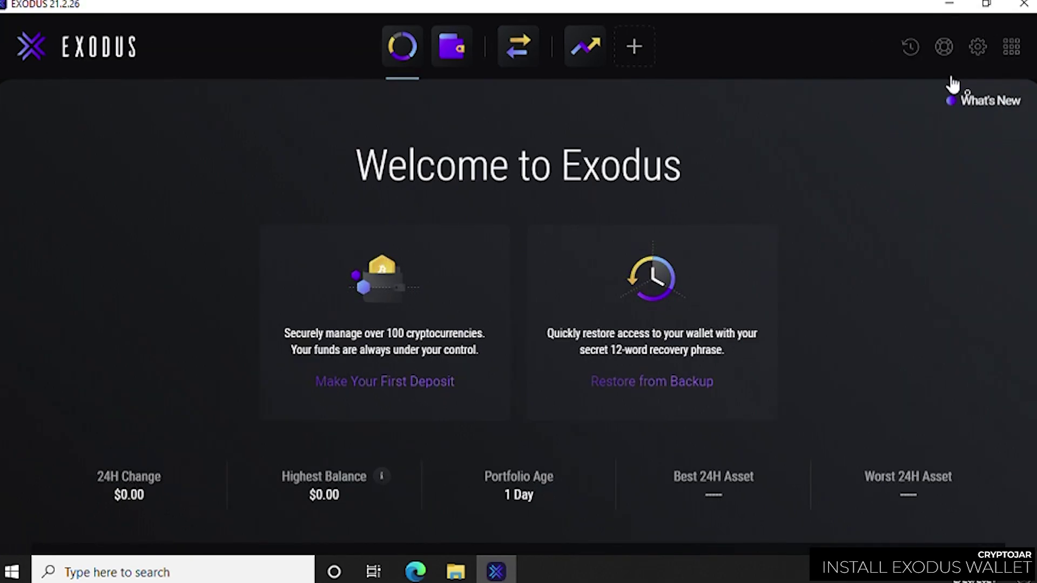
click(977, 49)
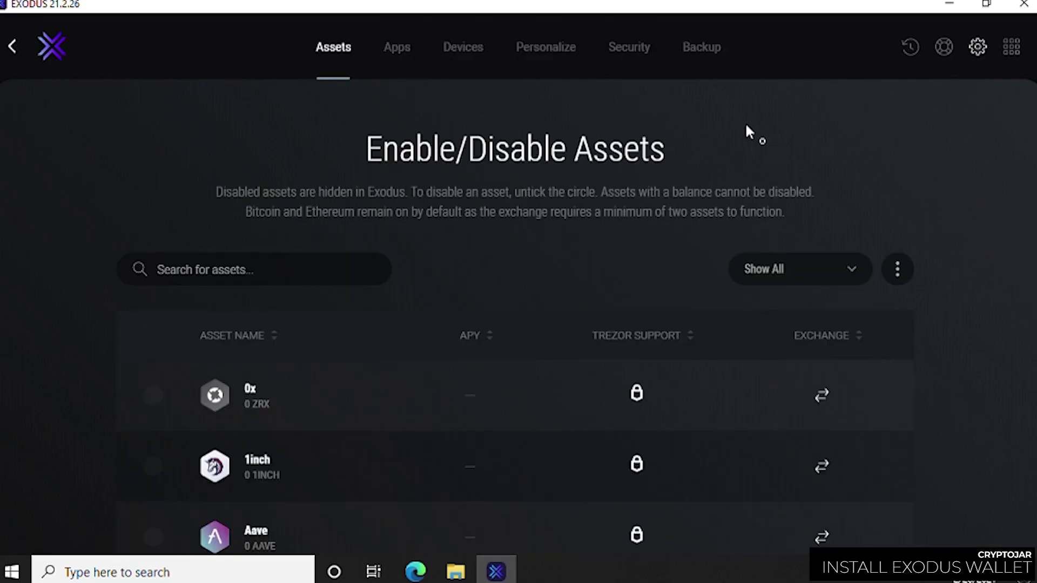
click(711, 56)
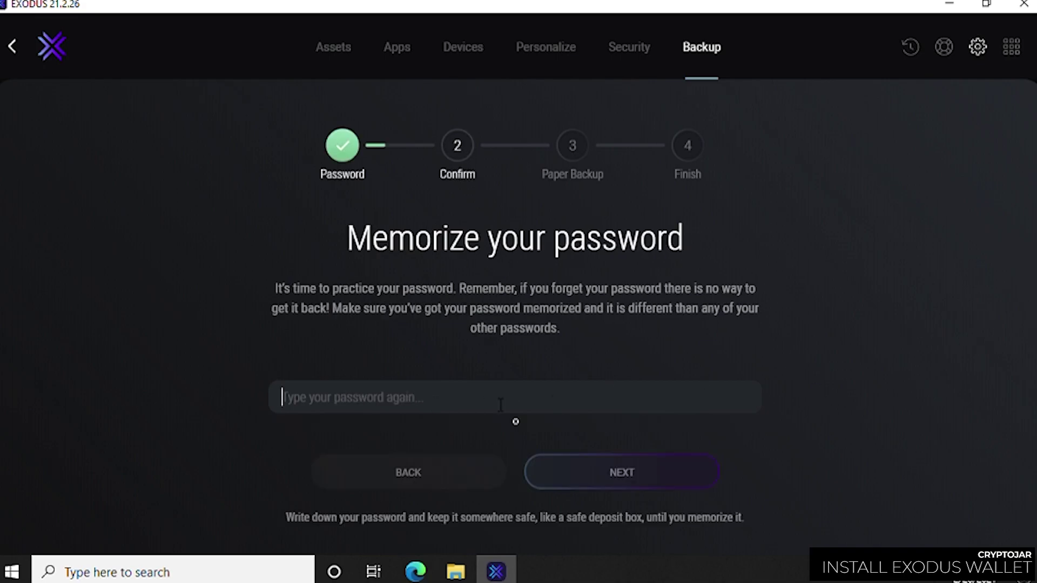
key(ctrl+v)
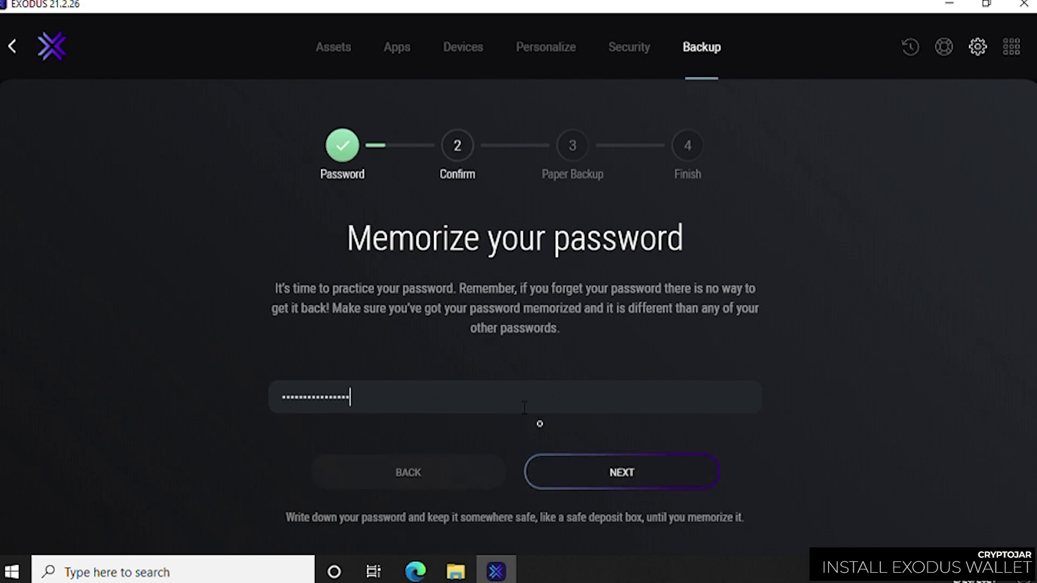
click(629, 476)
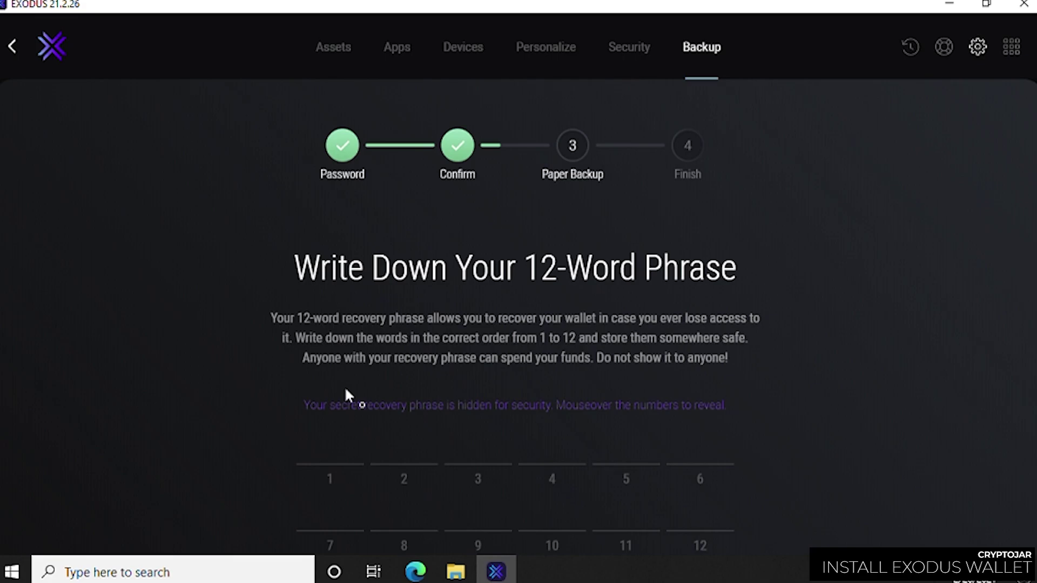
scroll(346, 393, down, 3)
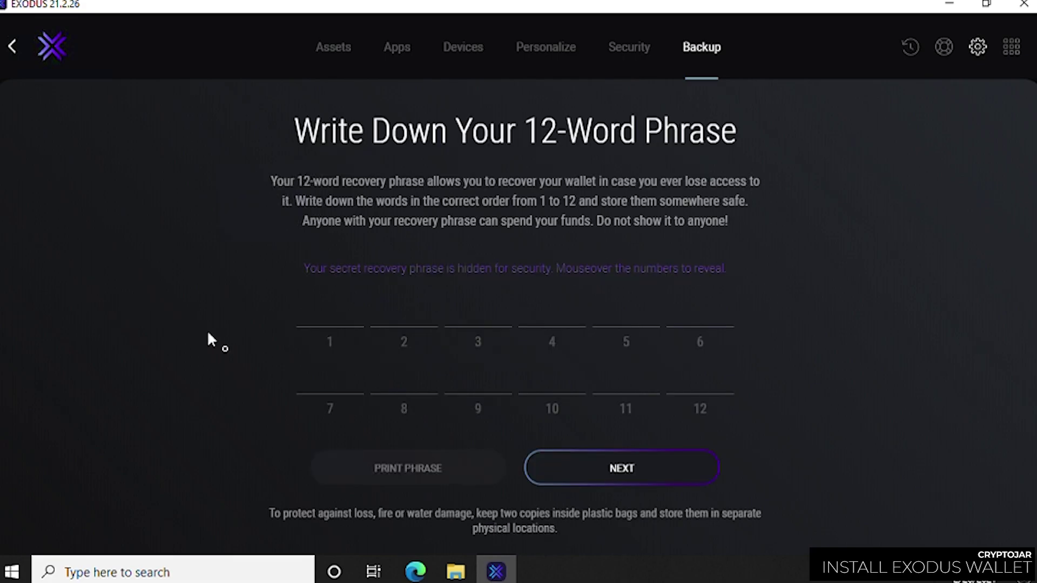
mouse_move(395, 325)
mouse_move(461, 322)
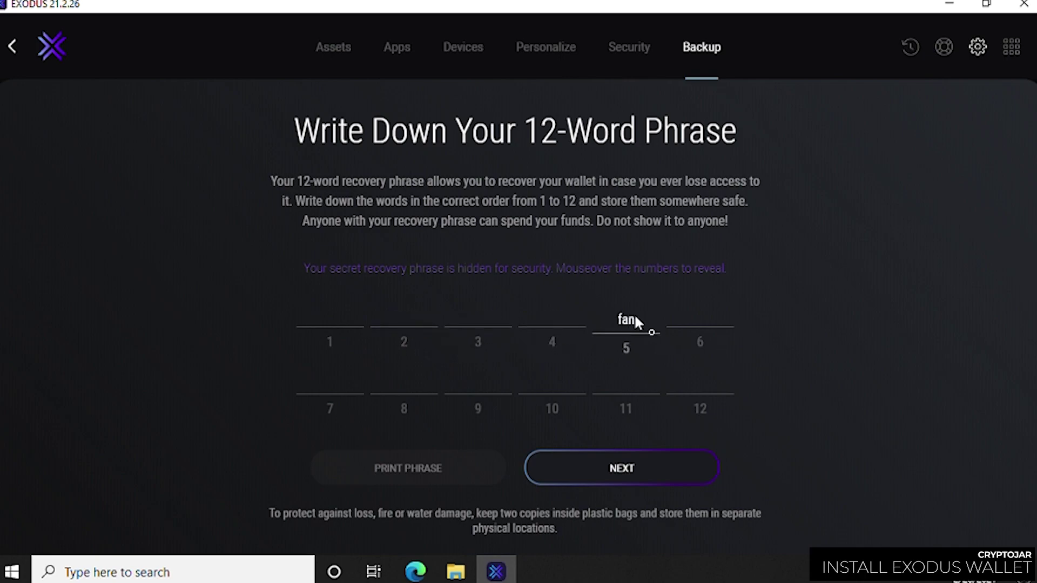
mouse_move(701, 318)
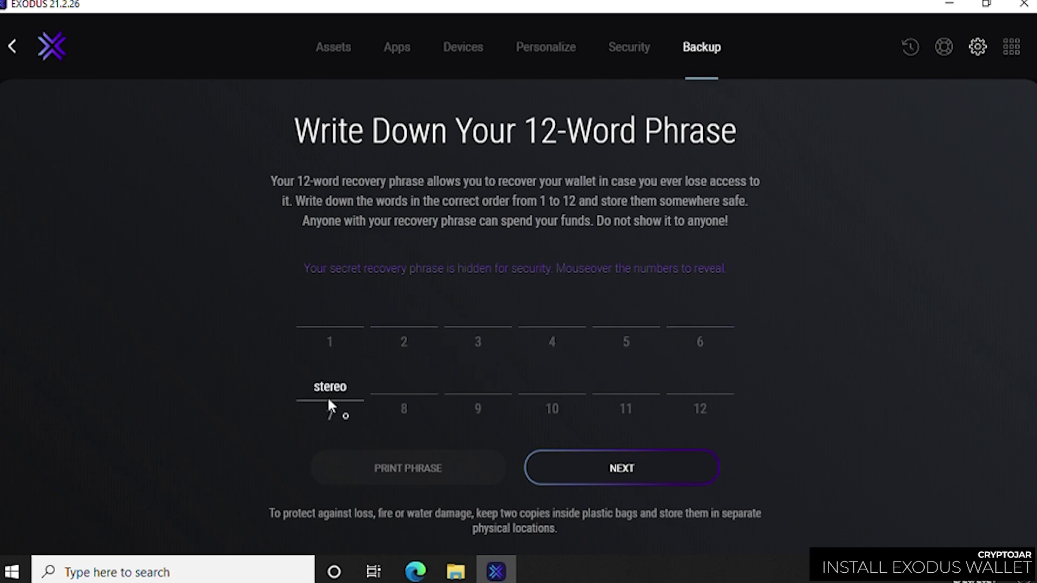
mouse_move(405, 404)
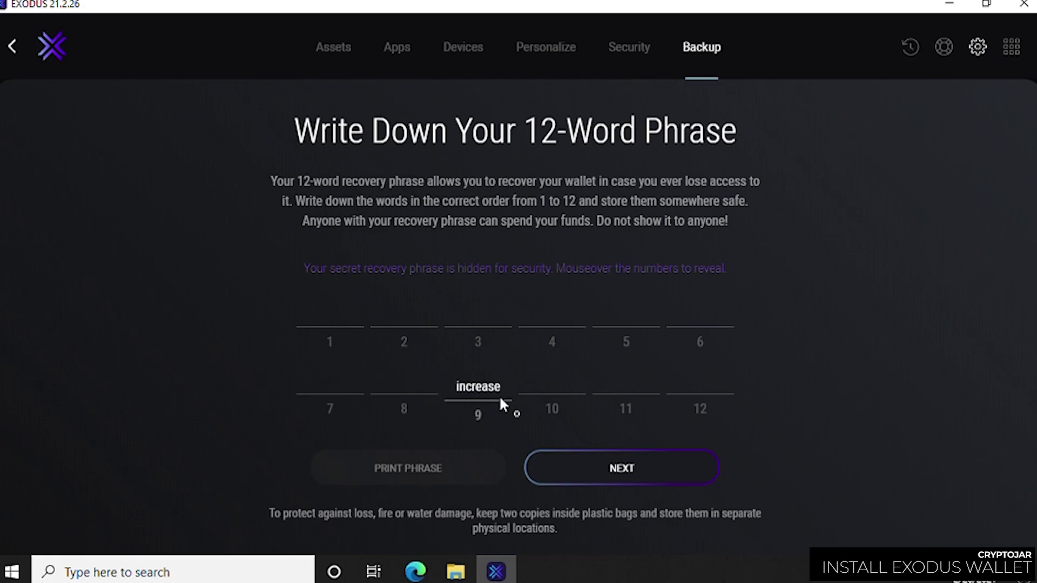
mouse_move(622, 399)
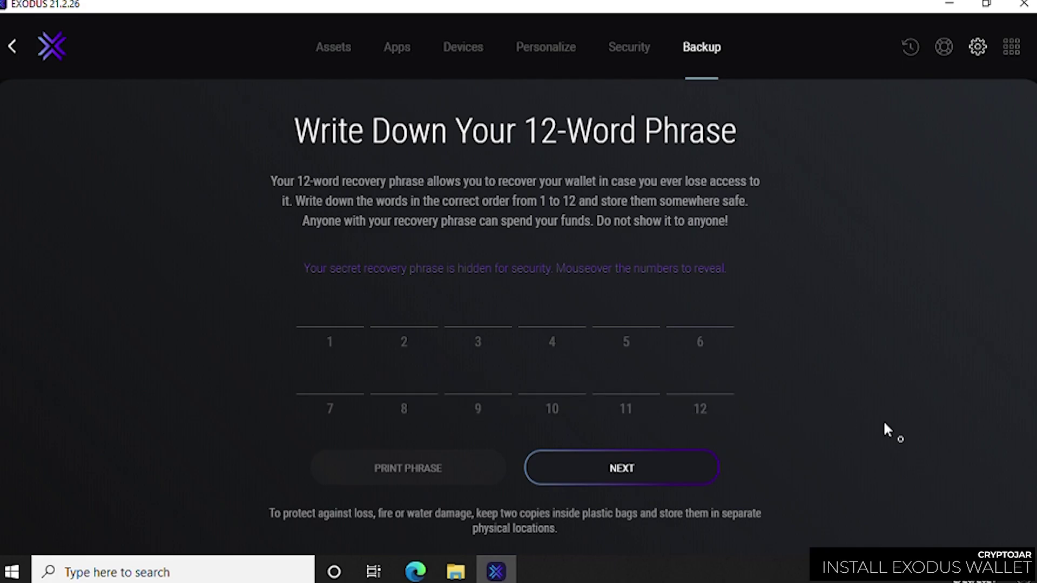
scroll(868, 416, up, 2)
scroll(868, 416, down, 2)
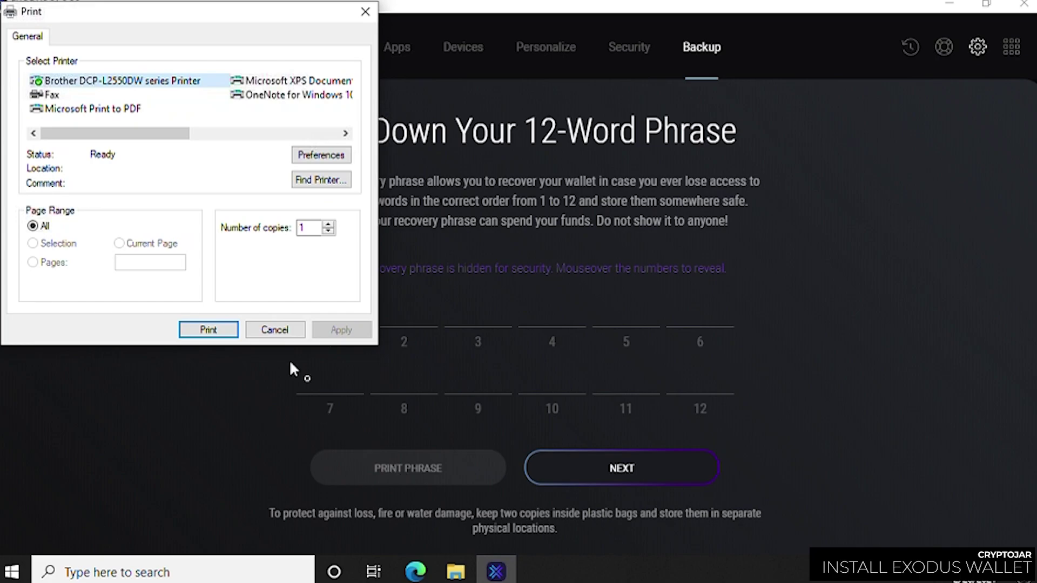
click(210, 332)
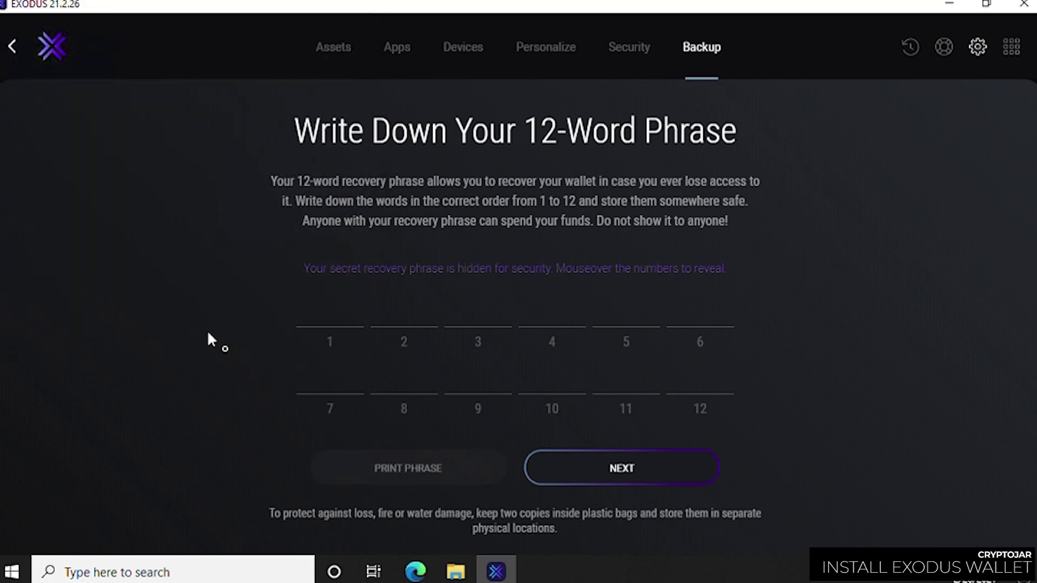
mouse_move(340, 318)
click(608, 473)
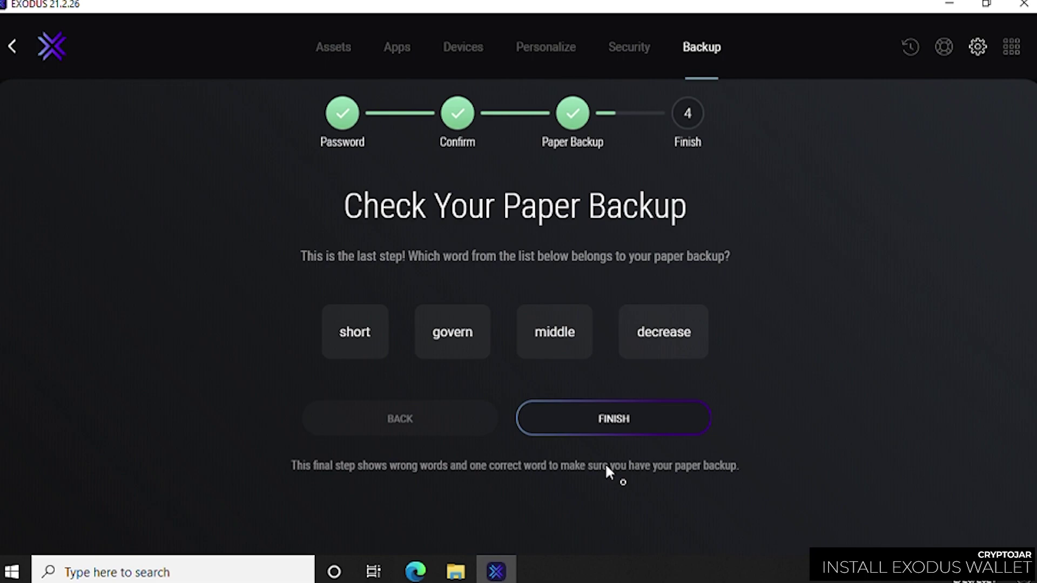
Step: Pick the matching recovery word on Check Your Paper Backup and finish the backup
click(443, 334)
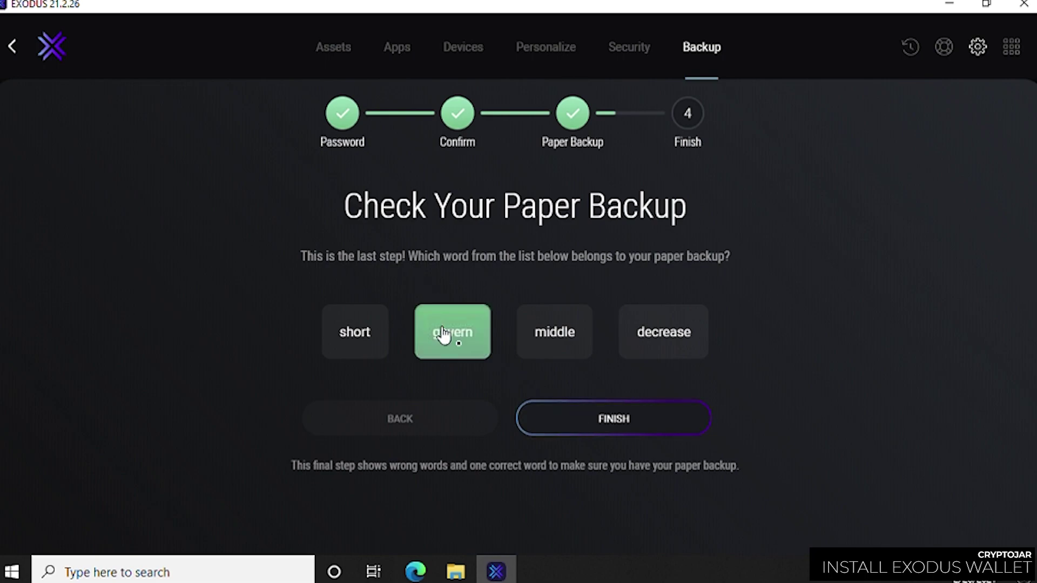
click(626, 428)
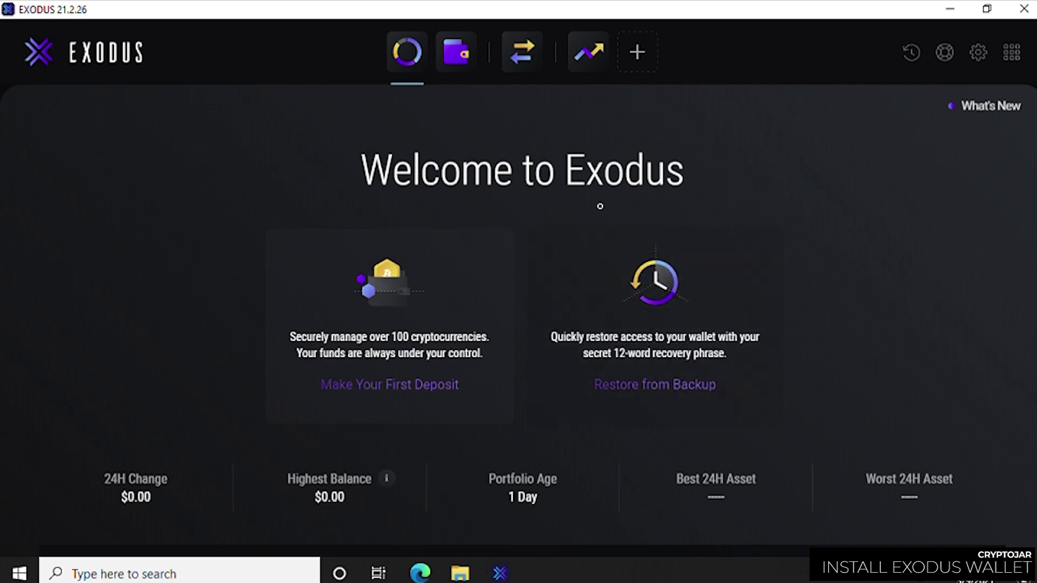
Step: Browse the Enable/Disable Assets list, go back, and open the Dogecoin wallet showing 0.00 DOGE
click(478, 67)
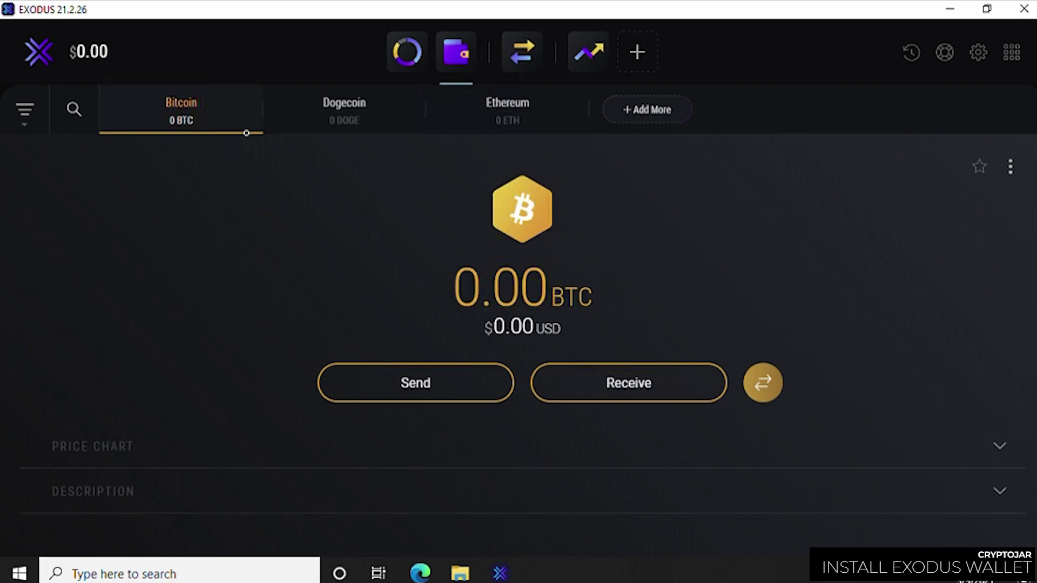
click(663, 129)
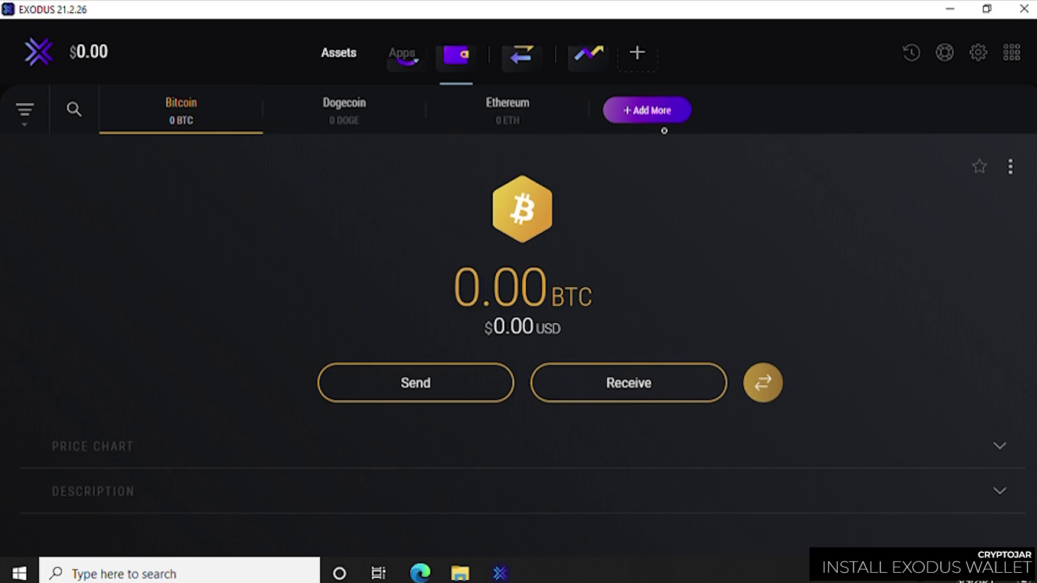
scroll(514, 275, down, 3)
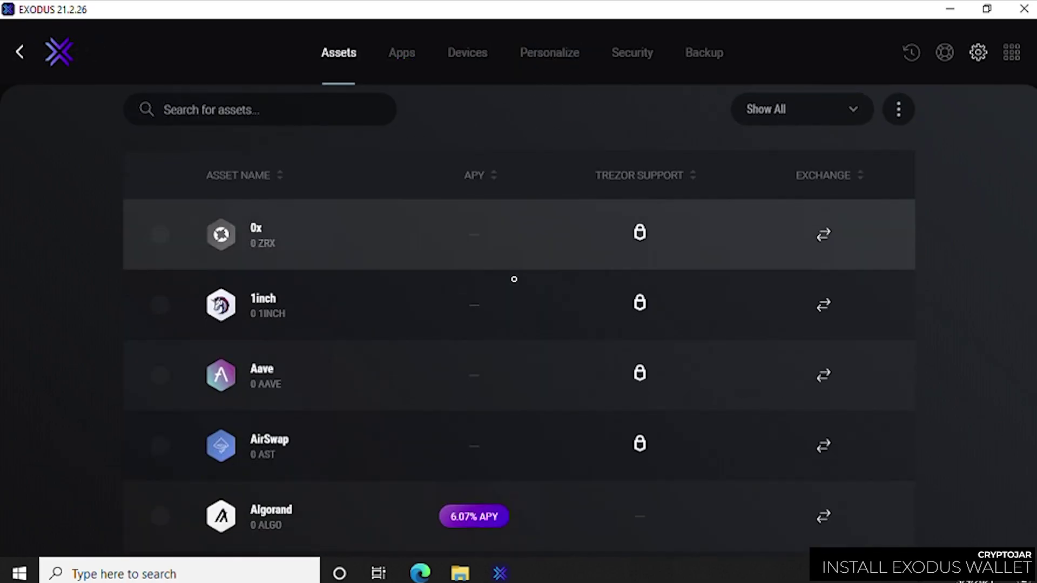
scroll(513, 277, up, 3)
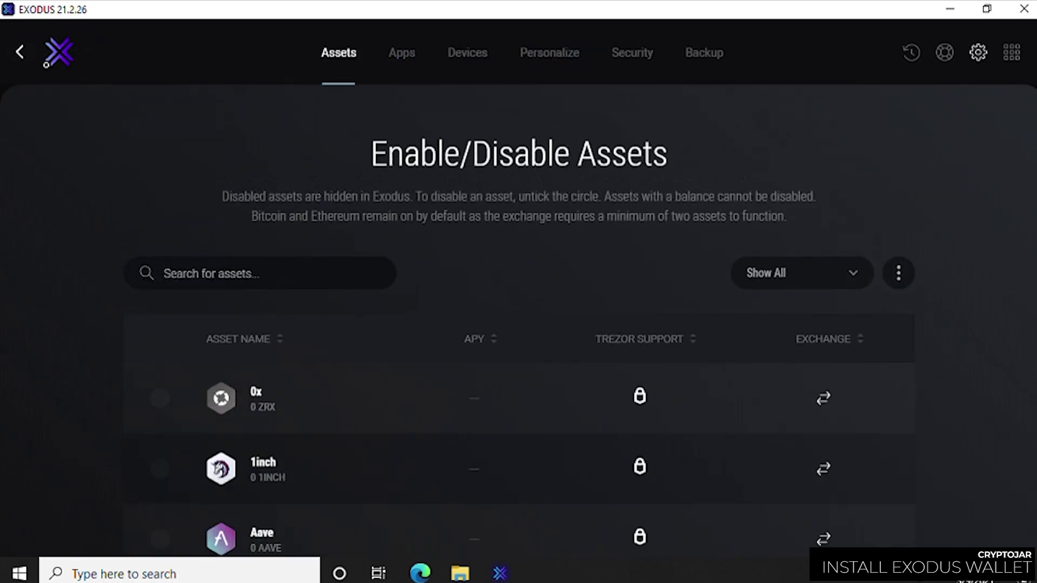
click(19, 52)
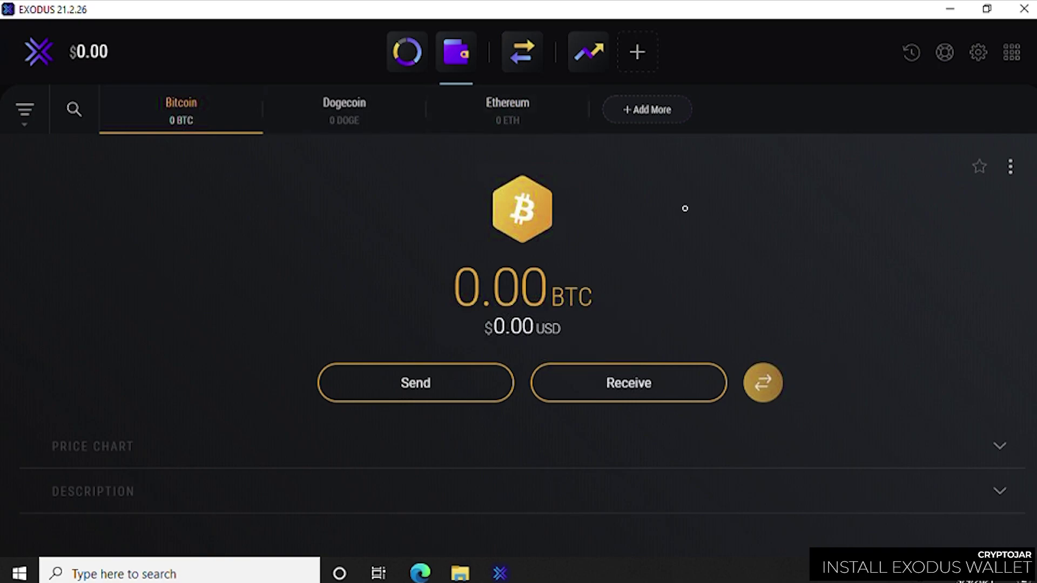
click(353, 132)
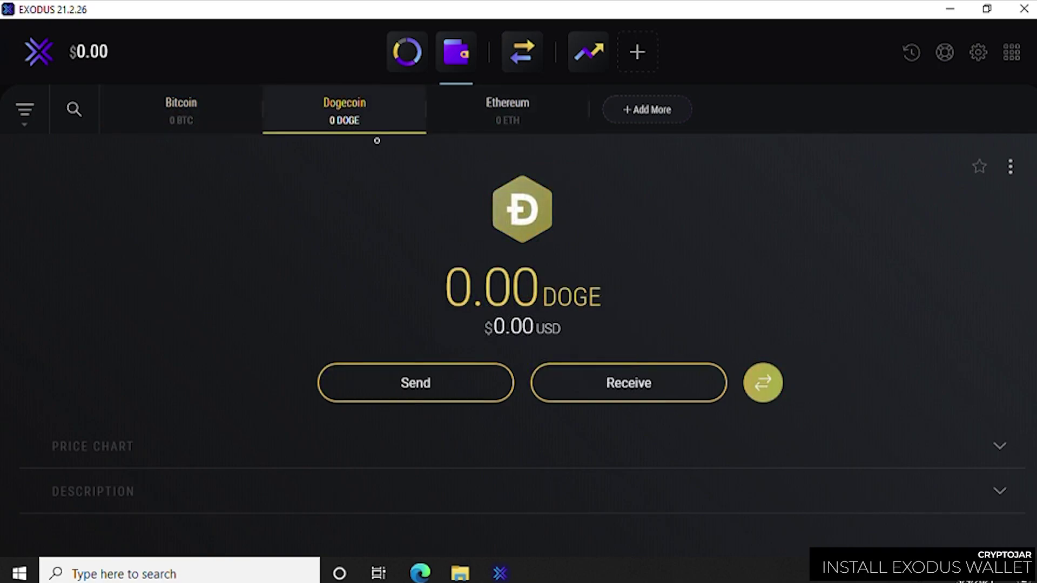
Step: Show the Dogecoin receive address with its QR code, copy the address, and close the view
click(628, 401)
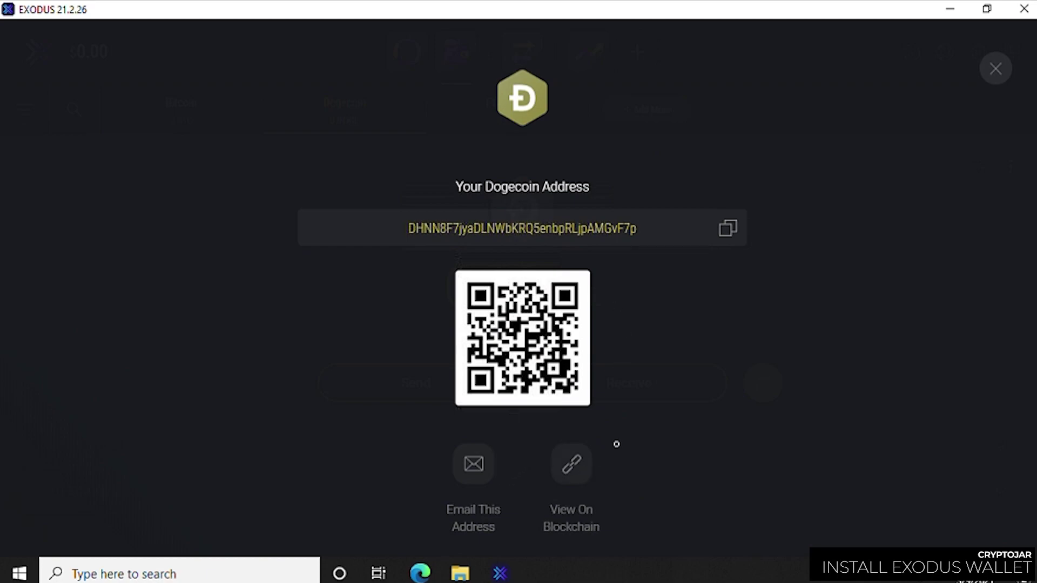
click(748, 249)
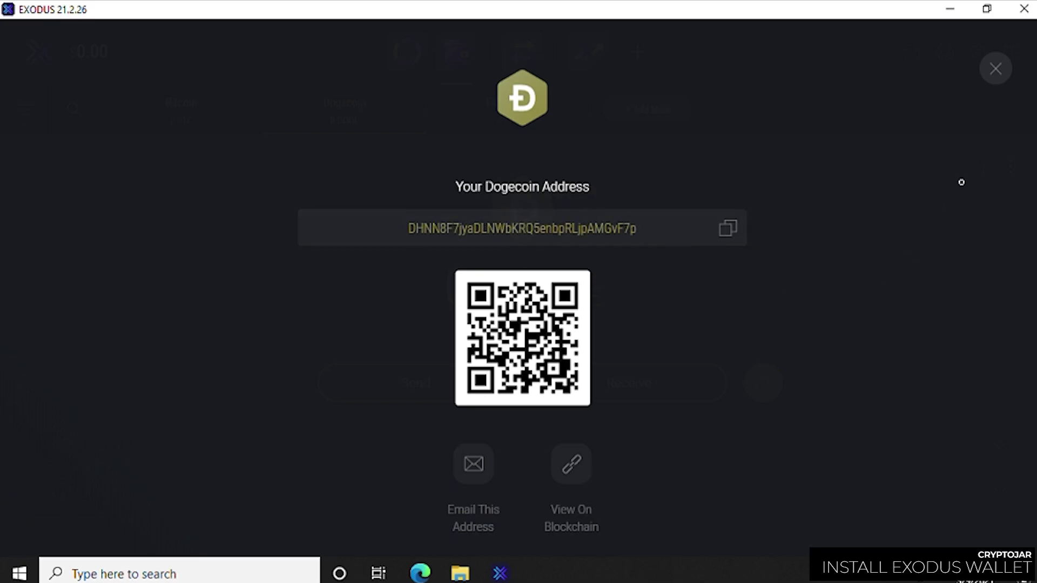
click(1015, 87)
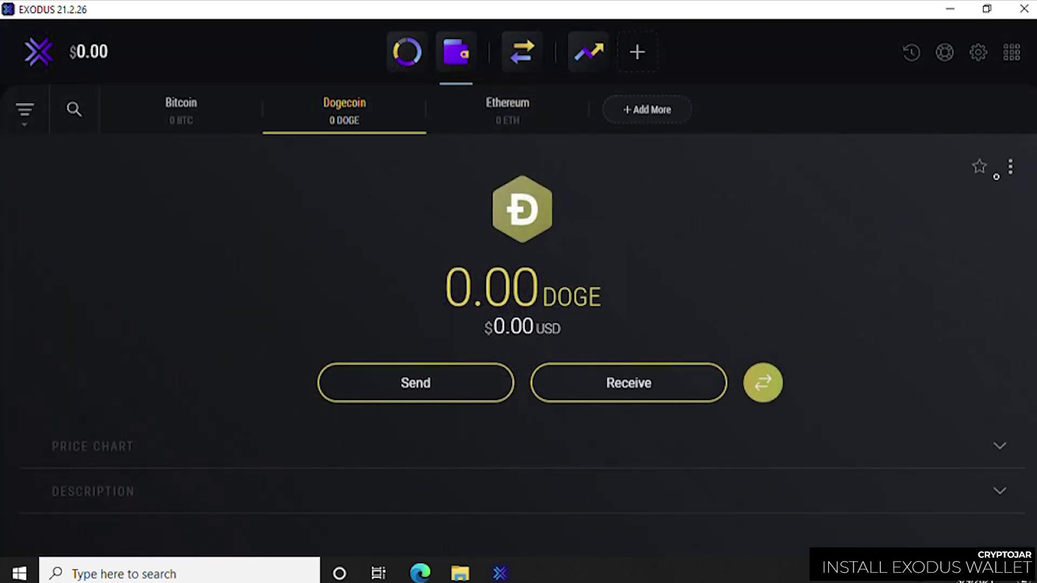